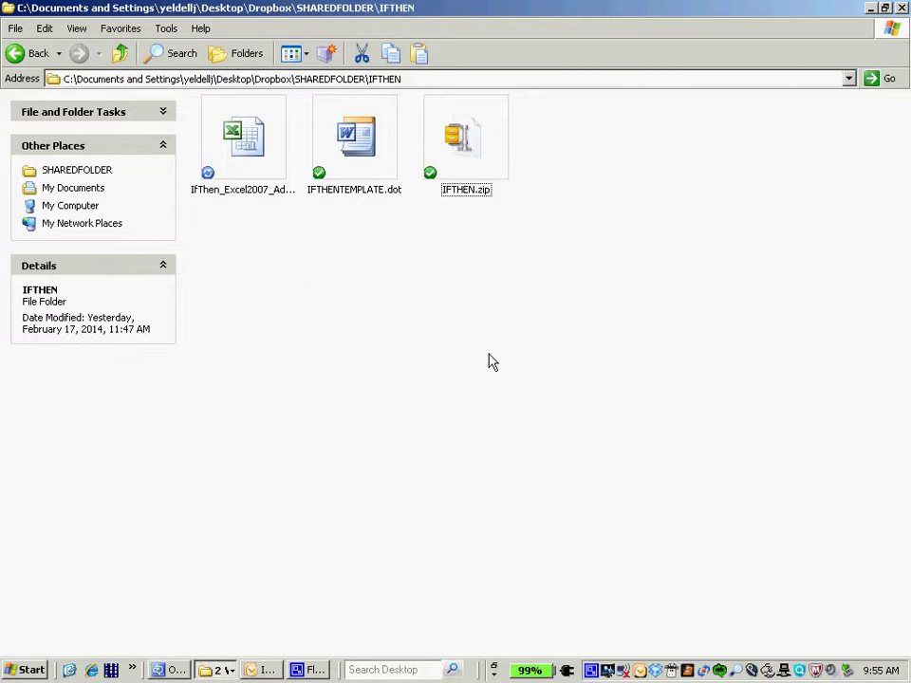
Open IfThen_Excel2007_Add-In.xls and start setting up a new logical operation.
{"action": "double_click", "coordinate": [252, 147]}
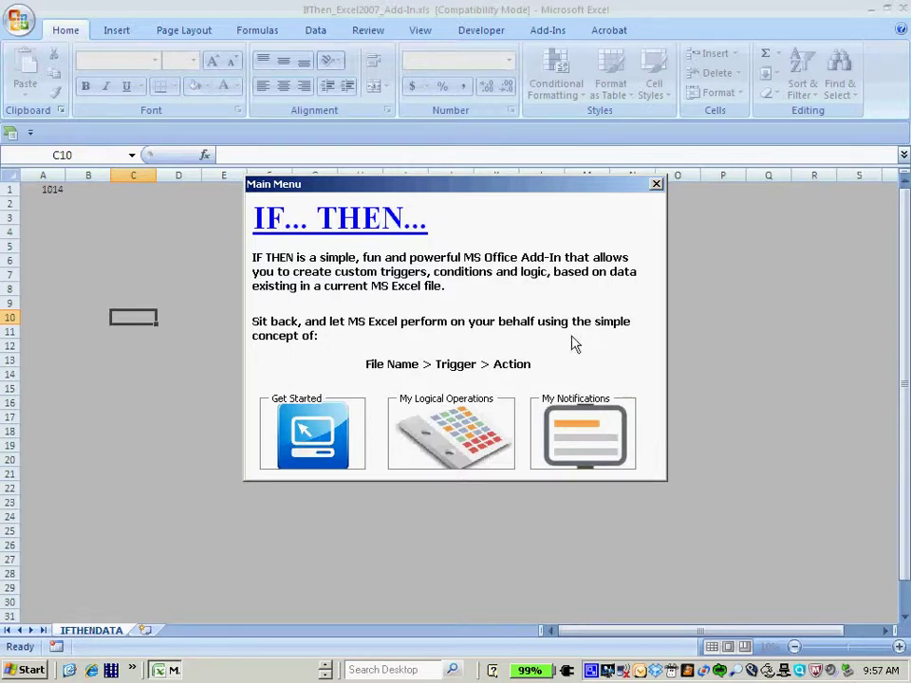
{"action": "left_click", "coordinate": [314, 437]}
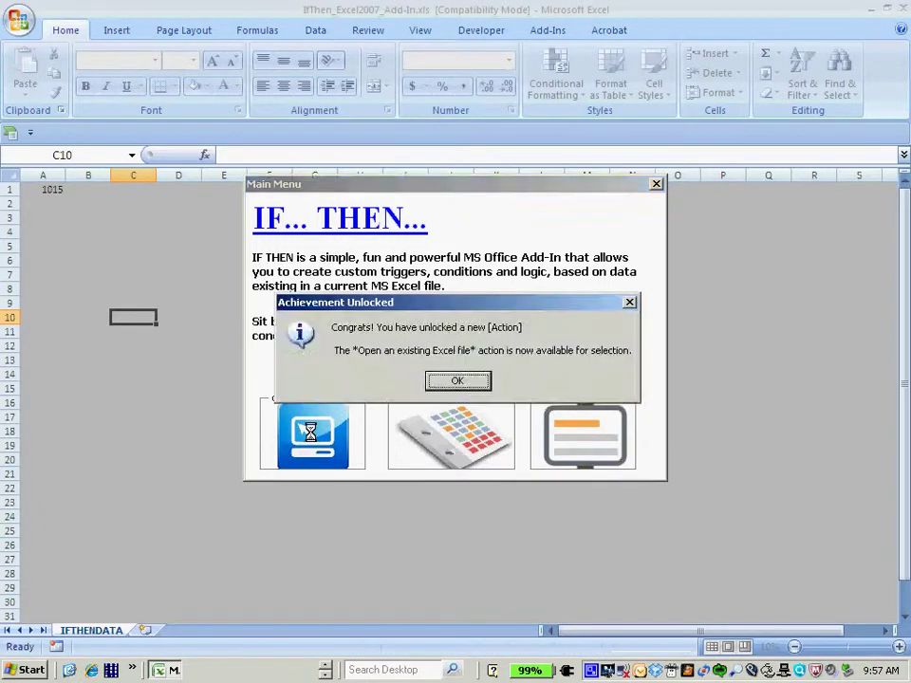
{"action": "left_click", "coordinate": [457, 380]}
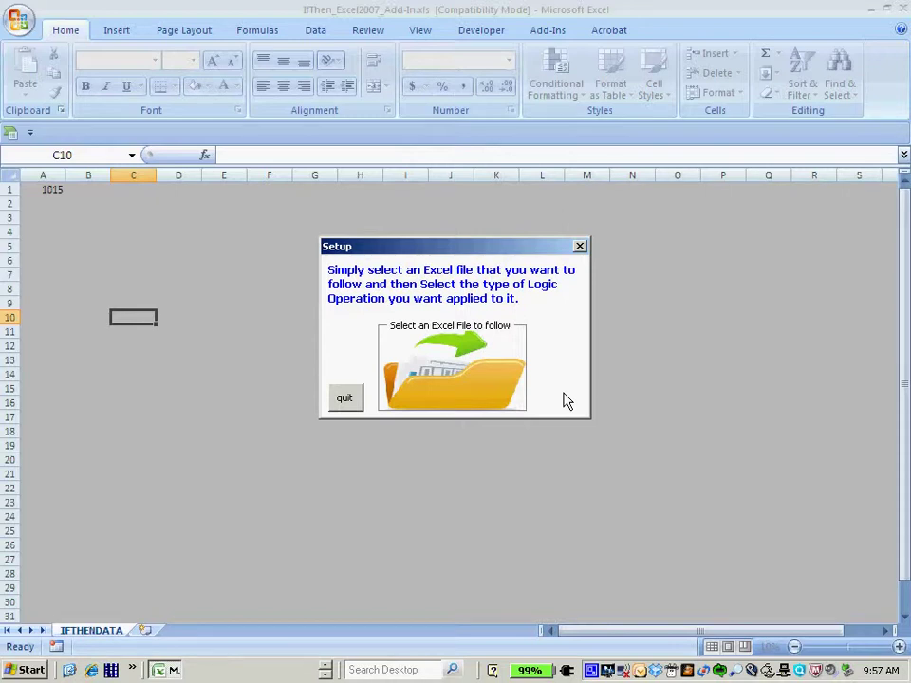
Choose SampleComputerTracker.xlsx from New Folder on the Desktop as the Excel file to follow.
{"action": "left_click", "coordinate": [444, 361]}
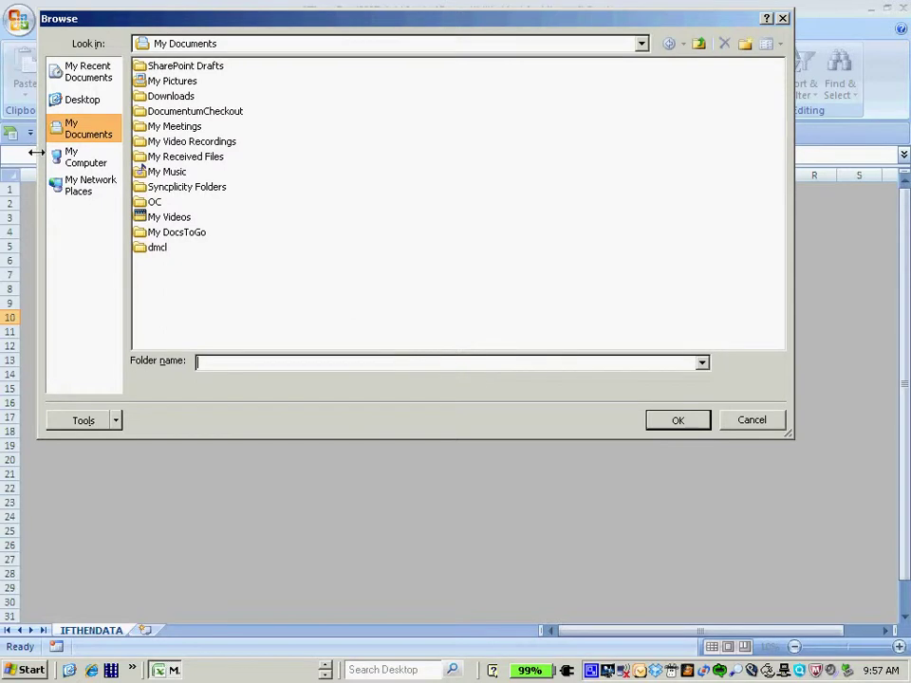
{"action": "left_click", "coordinate": [78, 101]}
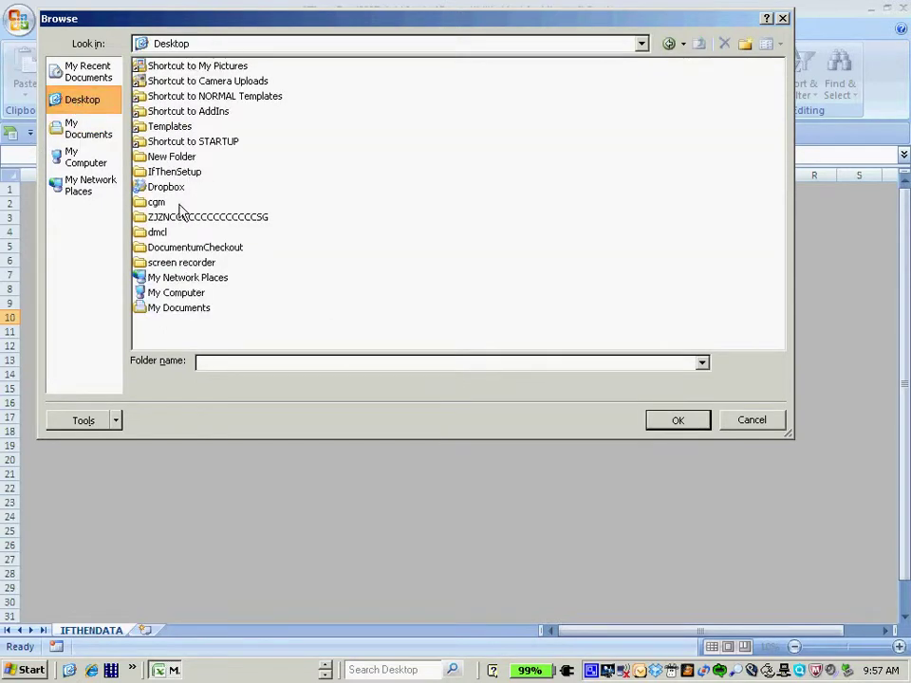
{"action": "double_click", "coordinate": [159, 158]}
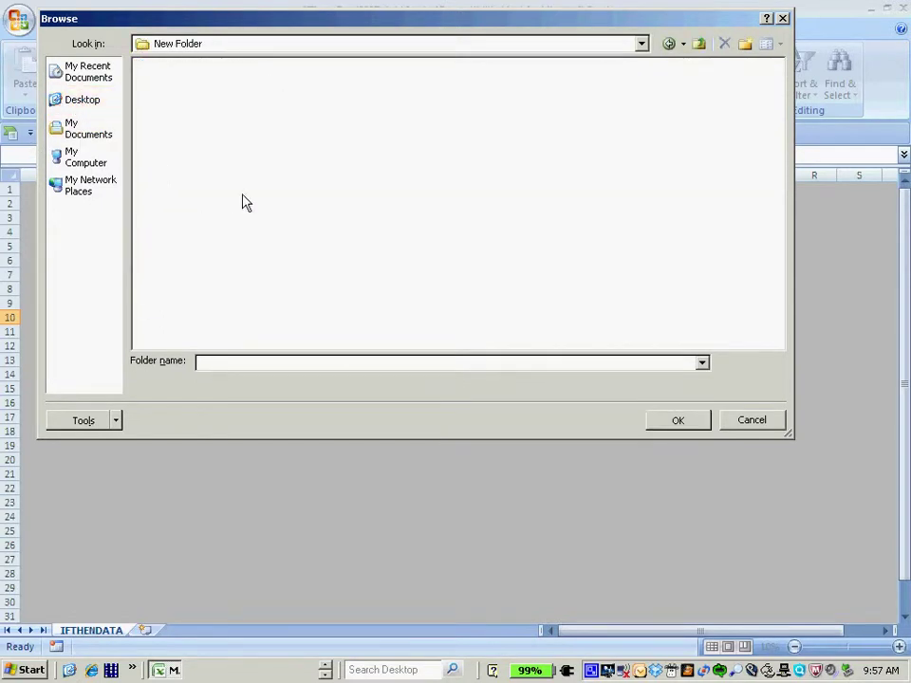
{"action": "left_click", "coordinate": [690, 425]}
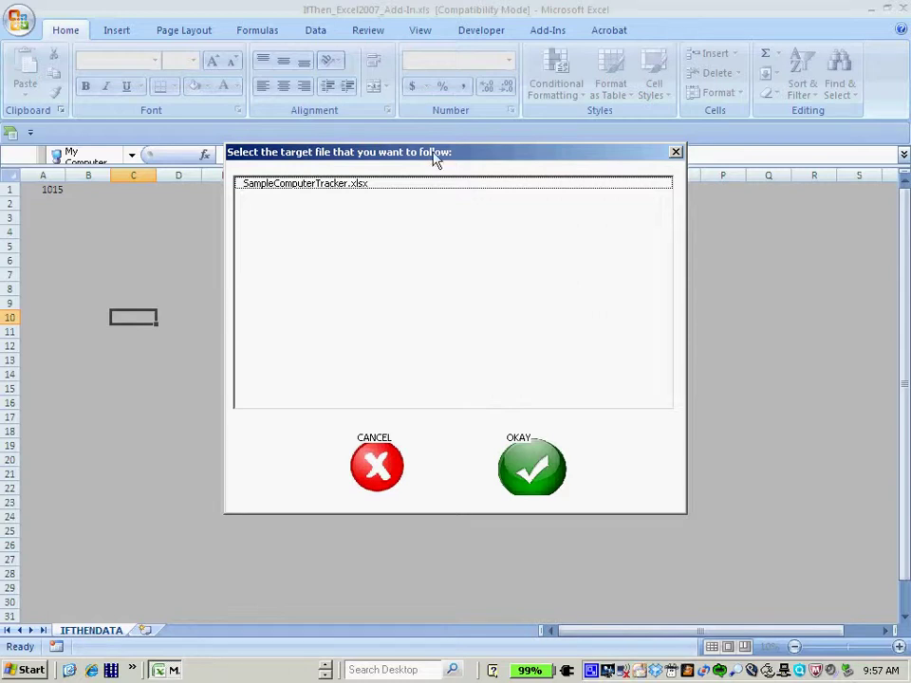
{"action": "left_click", "coordinate": [367, 186]}
{"action": "left_click", "coordinate": [537, 461]}
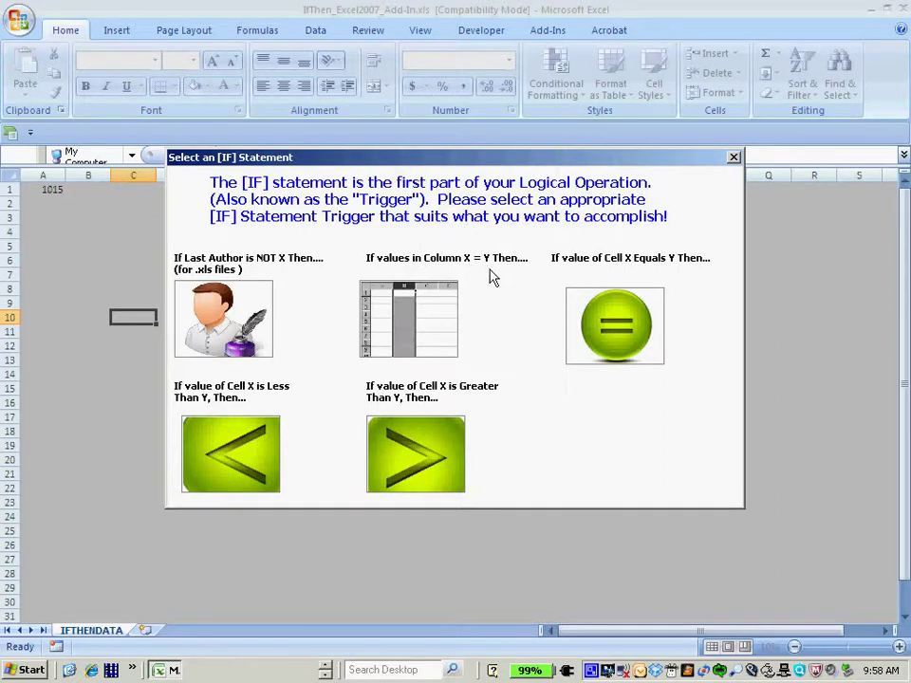
Pick the "If values in Column X = Y" trigger and enter the reporting title "Outstanding Task Items".
{"action": "left_click", "coordinate": [423, 317]}
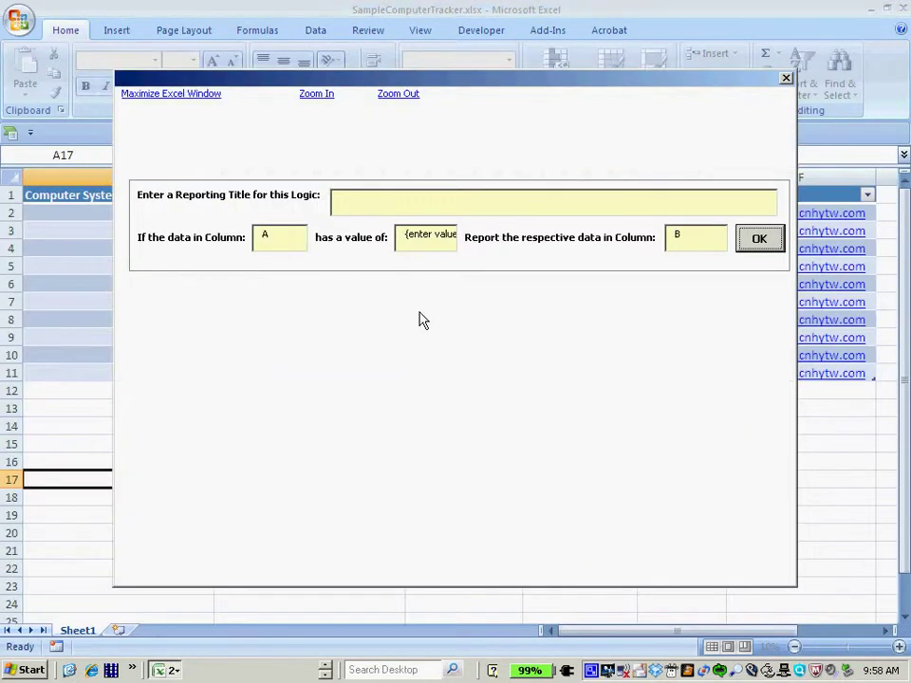
{"action": "left_click_drag", "start_coordinate": [270, 80], "coordinate": [313, 408]}
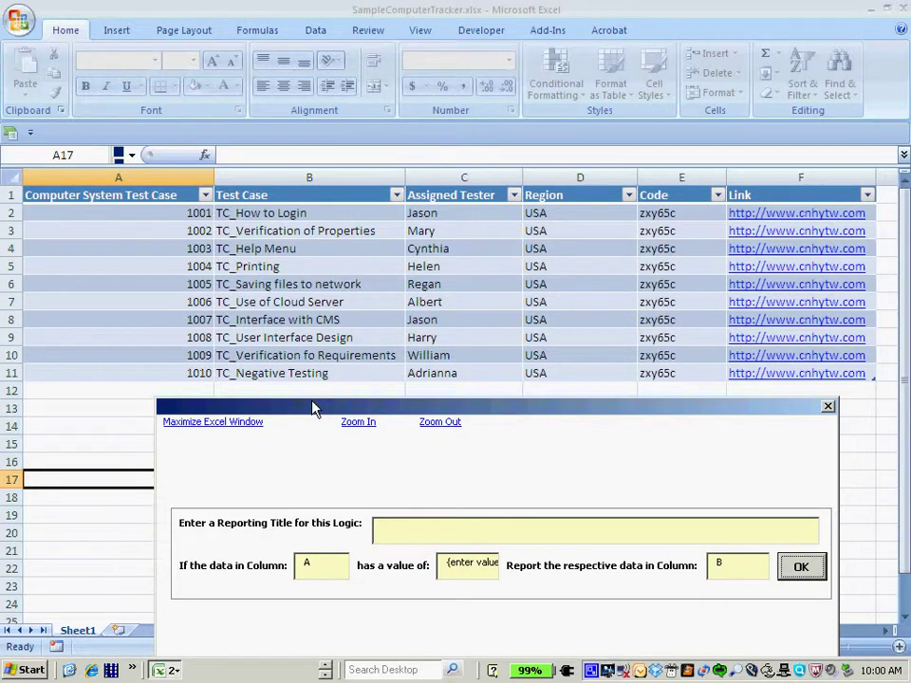
{"action": "left_click", "coordinate": [419, 529]}
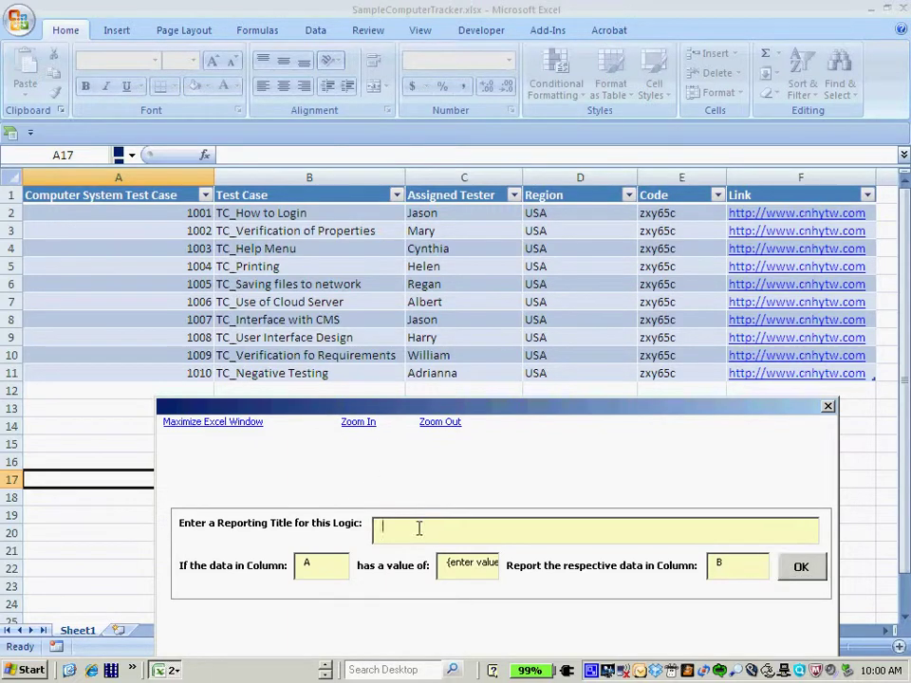
{"action": "type", "text": "Outstanding Task Itemz"}
{"action": "key", "text": "BackSpace"}
{"action": "type", "text": "s"}
Set the condition to column C matching the first assigned tester's name, and confirm it with column B as the reported data.
{"action": "left_click_drag", "start_coordinate": [323, 418], "coordinate": [491, 383]}
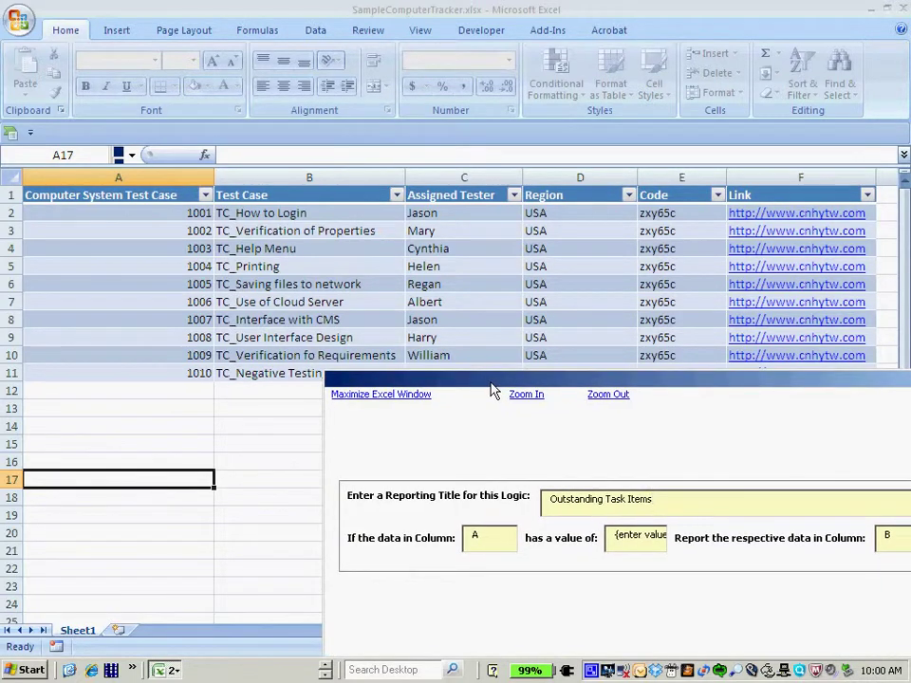
{"action": "left_click_drag", "start_coordinate": [491, 391], "coordinate": [423, 412]}
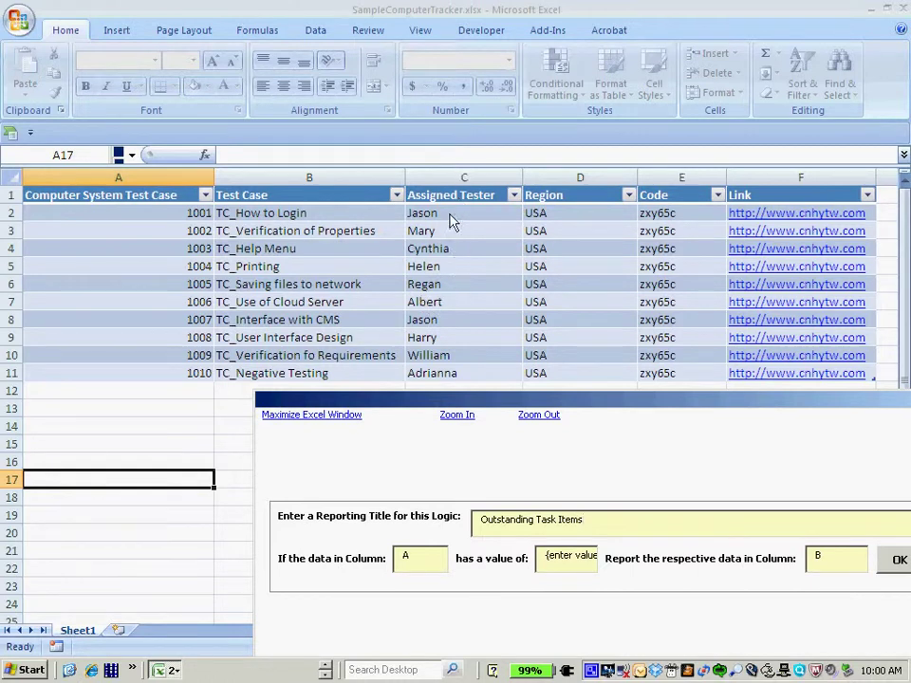
{"action": "double_click", "coordinate": [420, 558]}
{"action": "type", "text": "C"}
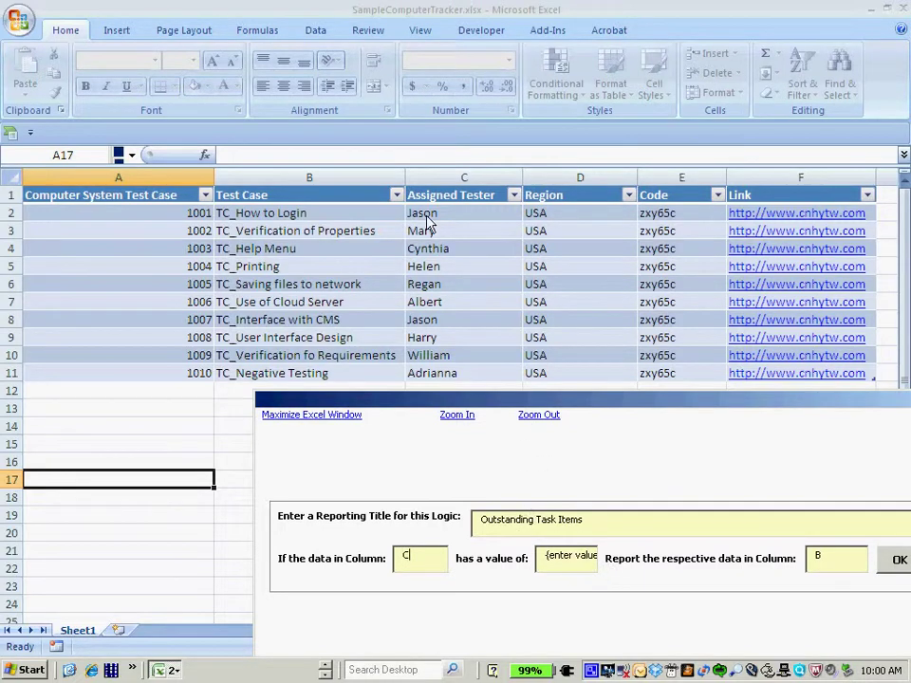
{"action": "double_click", "coordinate": [549, 556]}
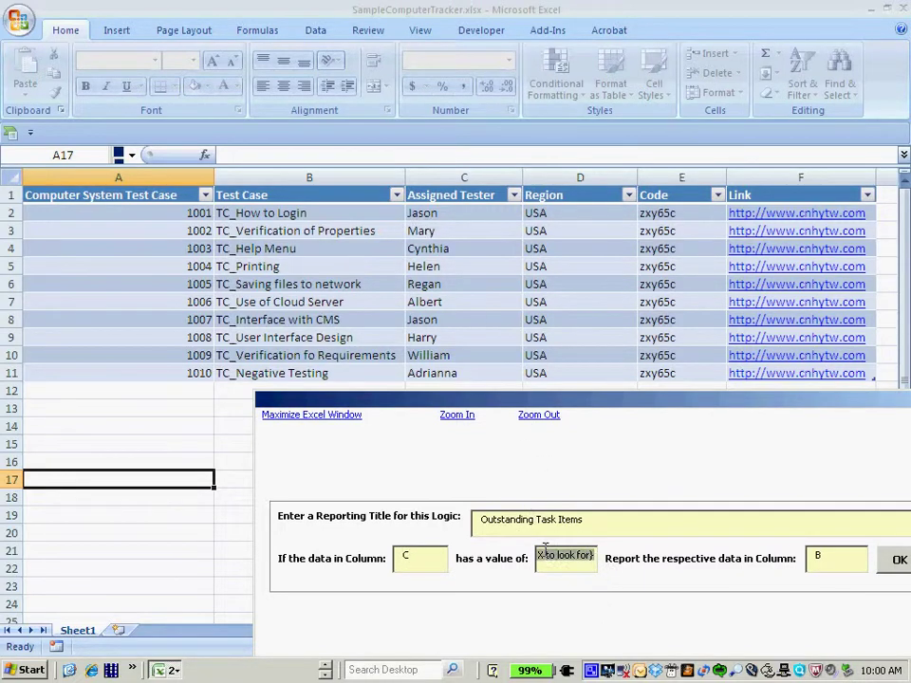
{"action": "type", "text": "Jason"}
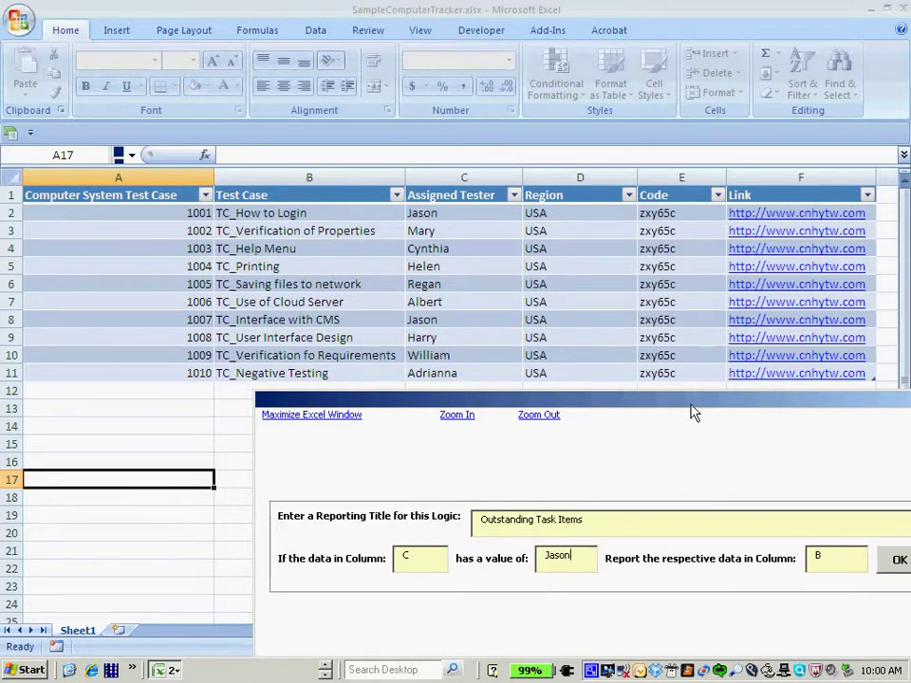
{"action": "left_click_drag", "start_coordinate": [690, 404], "coordinate": [478, 399]}
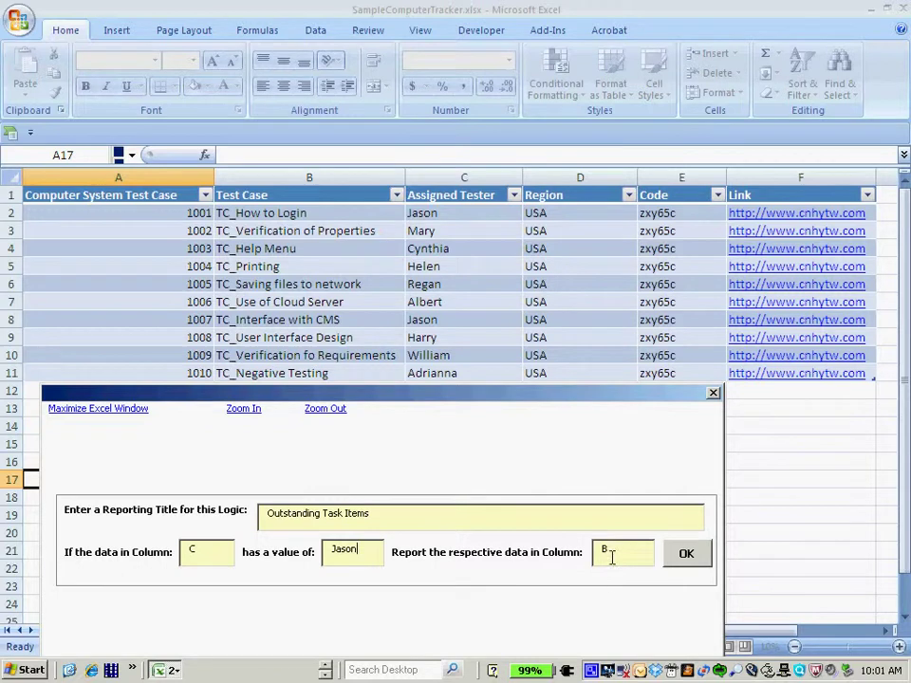
{"action": "left_click", "coordinate": [690, 554]}
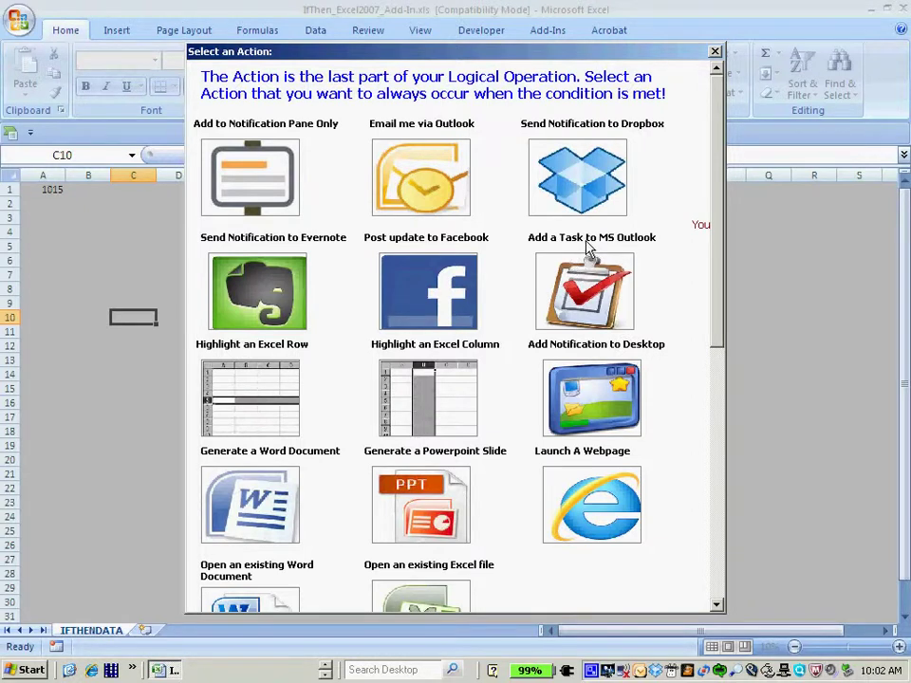
Assign the action "Add a Task to MS Outlook" and save the logical operation under its suggested nickname.
{"action": "left_click", "coordinate": [591, 285]}
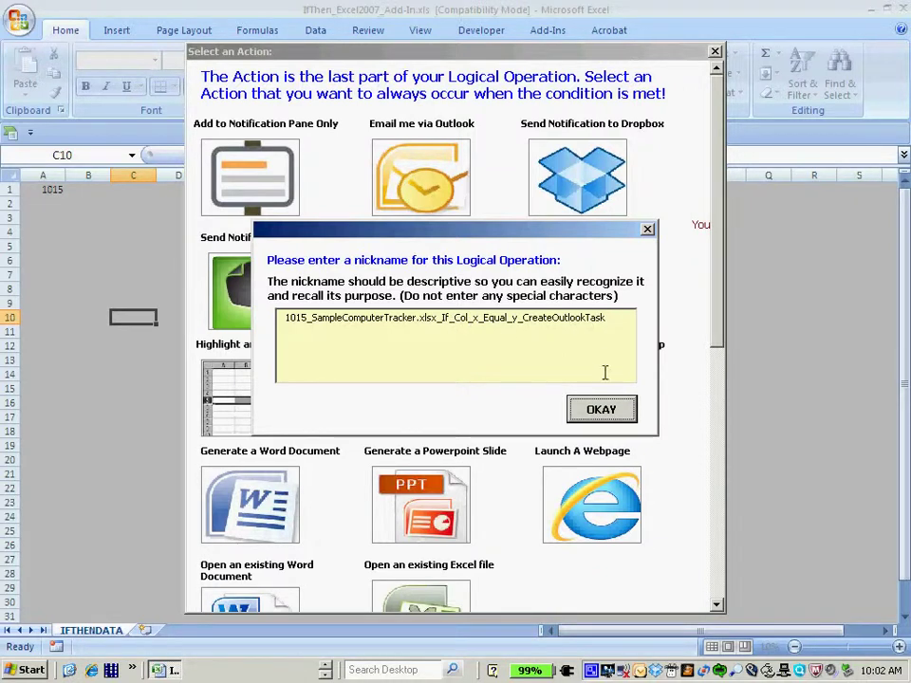
{"action": "left_click", "coordinate": [604, 414]}
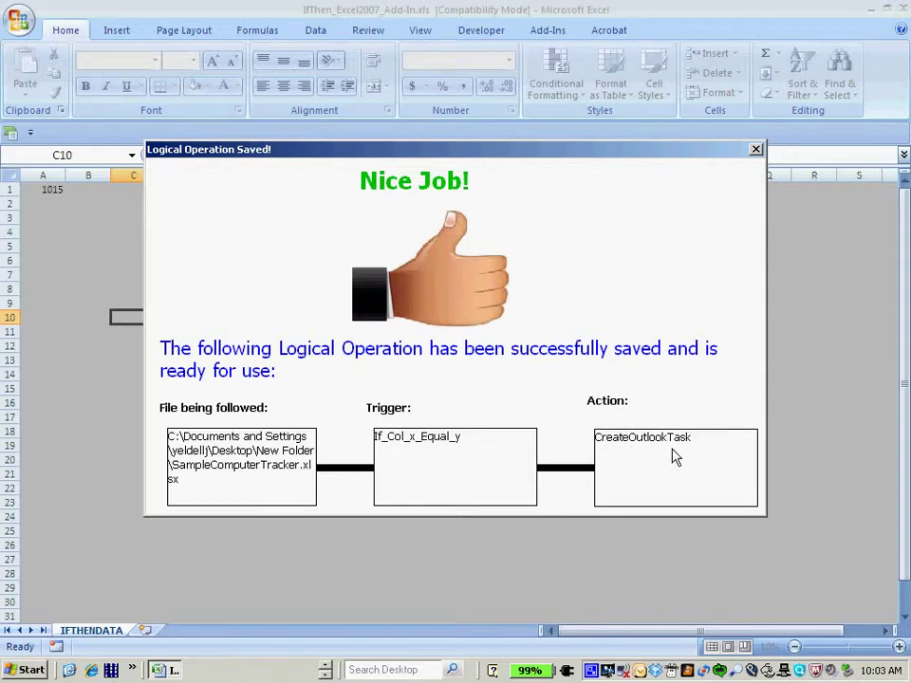
{"action": "left_click", "coordinate": [756, 150]}
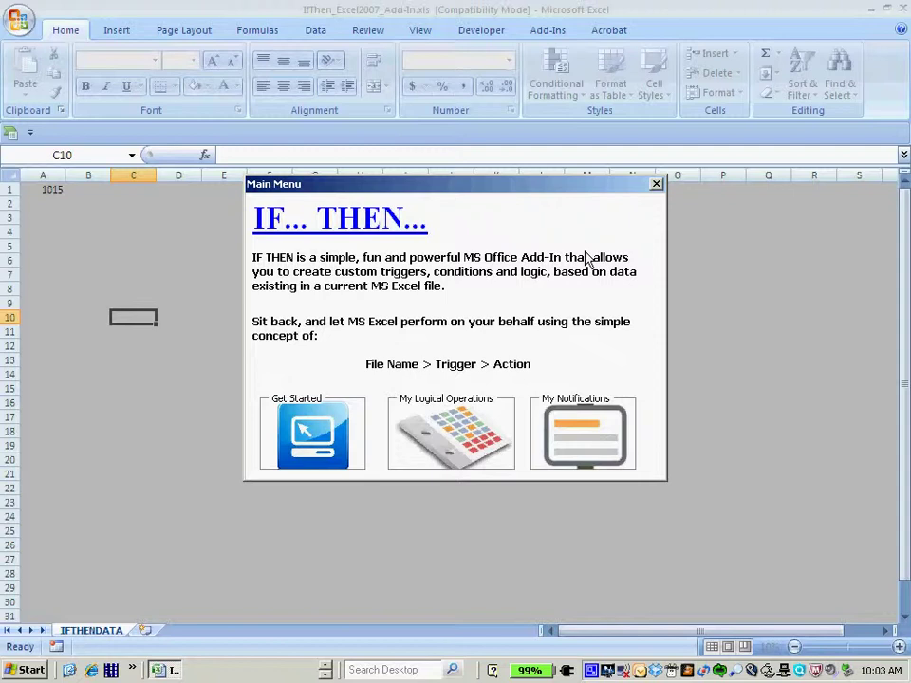
Run the saved SampleComputerTracker.xlsx Outlook task operation from the list of existing logical operations.
{"action": "left_click", "coordinate": [472, 457]}
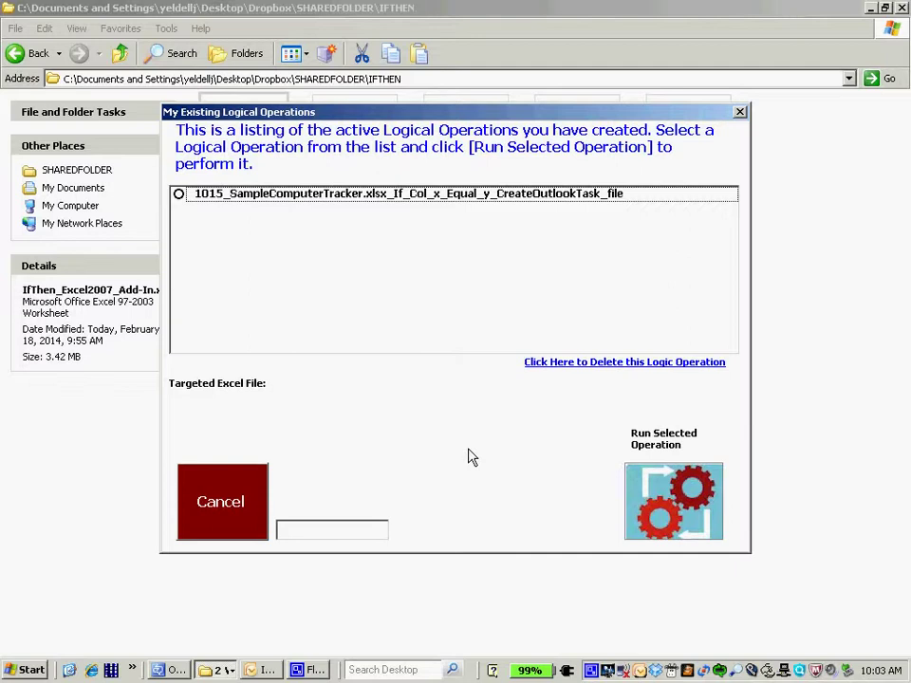
{"action": "left_click", "coordinate": [257, 199]}
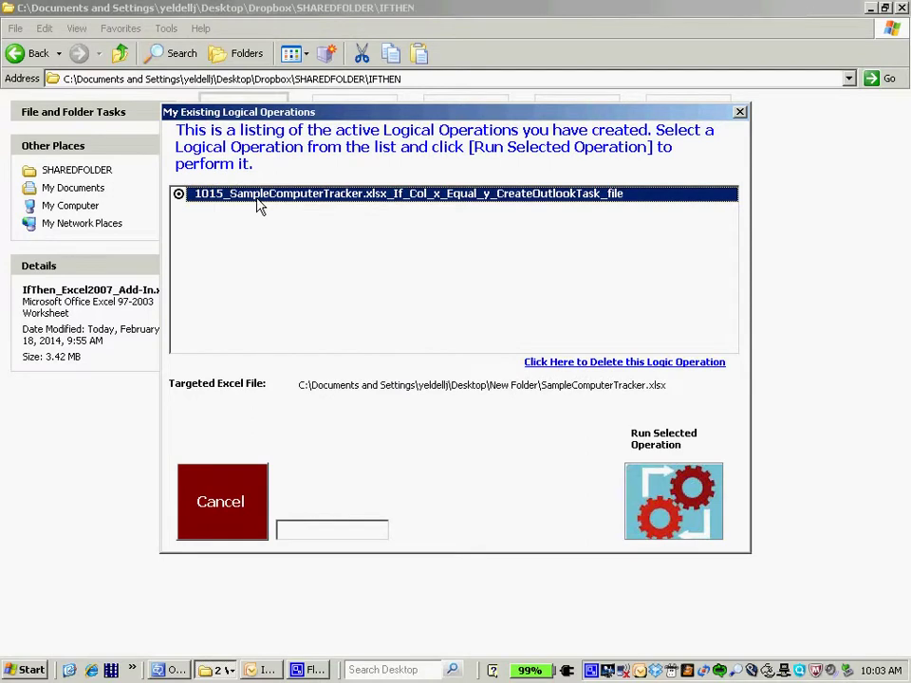
{"action": "left_click", "coordinate": [682, 512]}
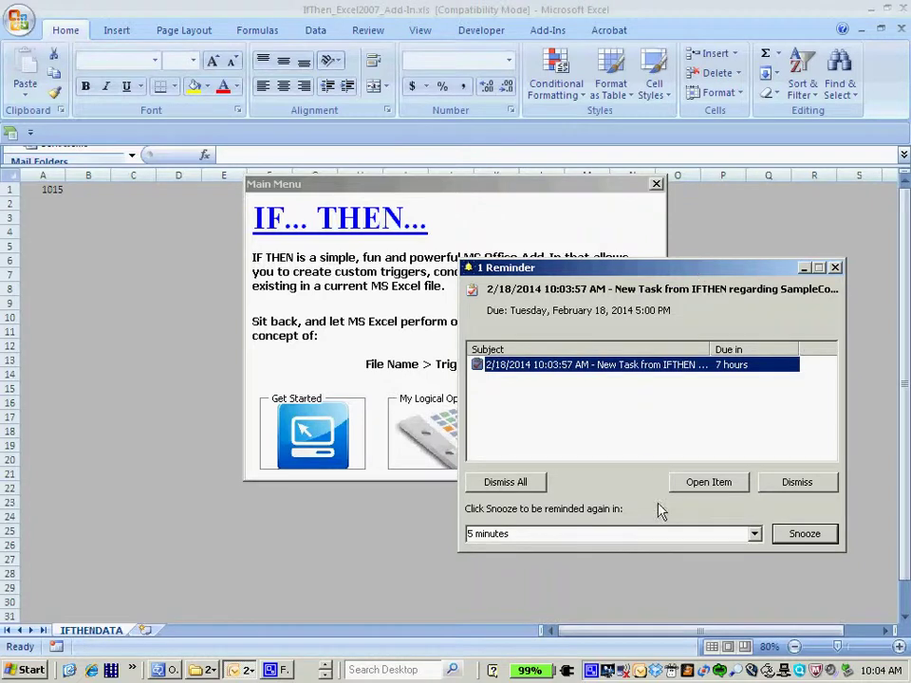
Open the generated Outlook task from its reminder, then review the entries in My Notifications.
{"action": "left_click", "coordinate": [696, 486]}
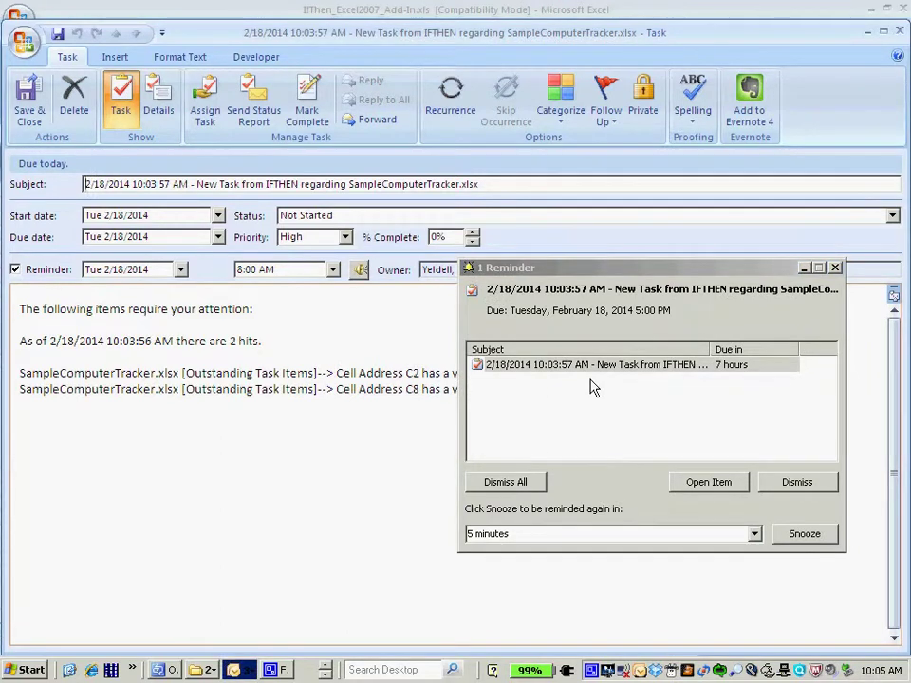
{"action": "key", "text": "alt+d"}
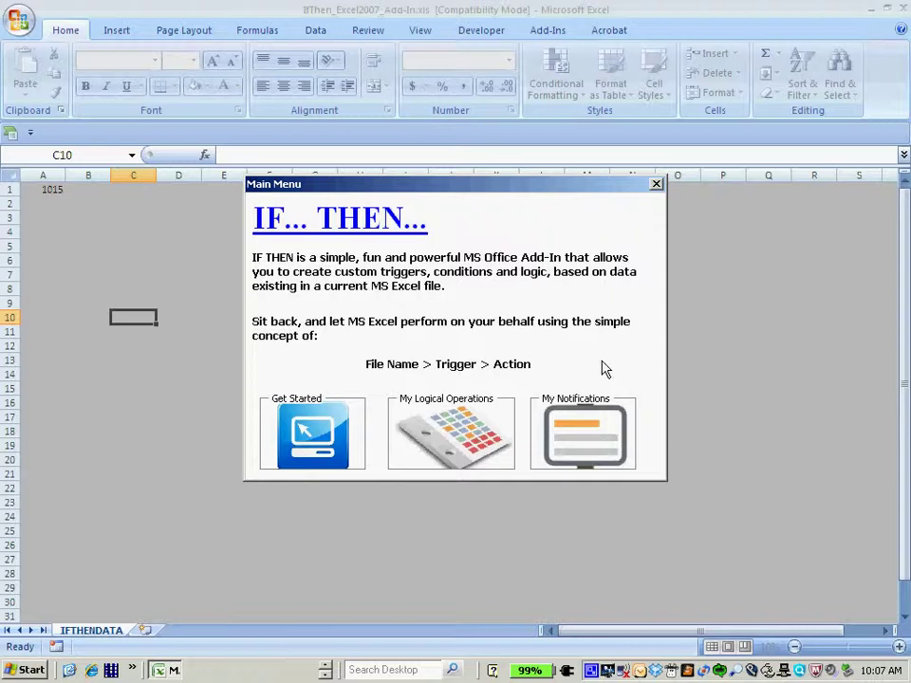
{"action": "left_click", "coordinate": [581, 432]}
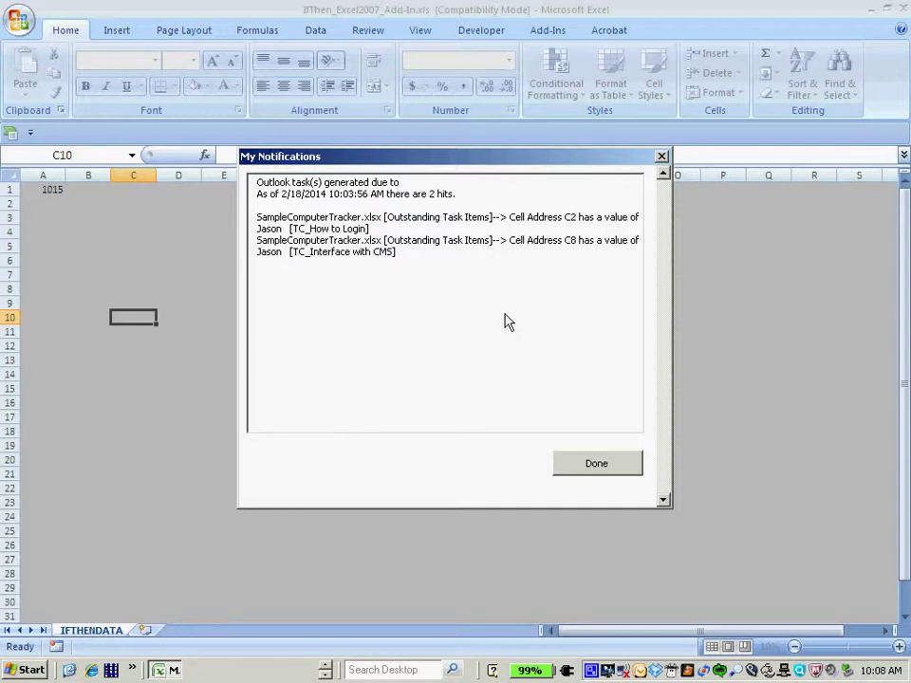
{"action": "key", "text": "Escape"}
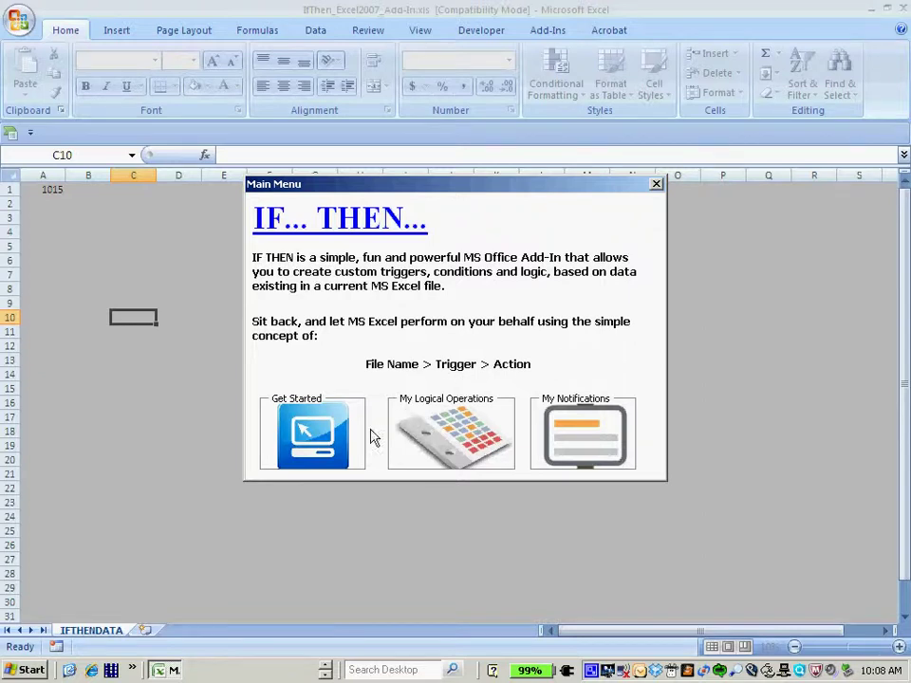
Start another logical operation that follows SampleComputerTracker.xlsx from New Folder on the Desktop.
{"action": "left_click", "coordinate": [321, 438]}
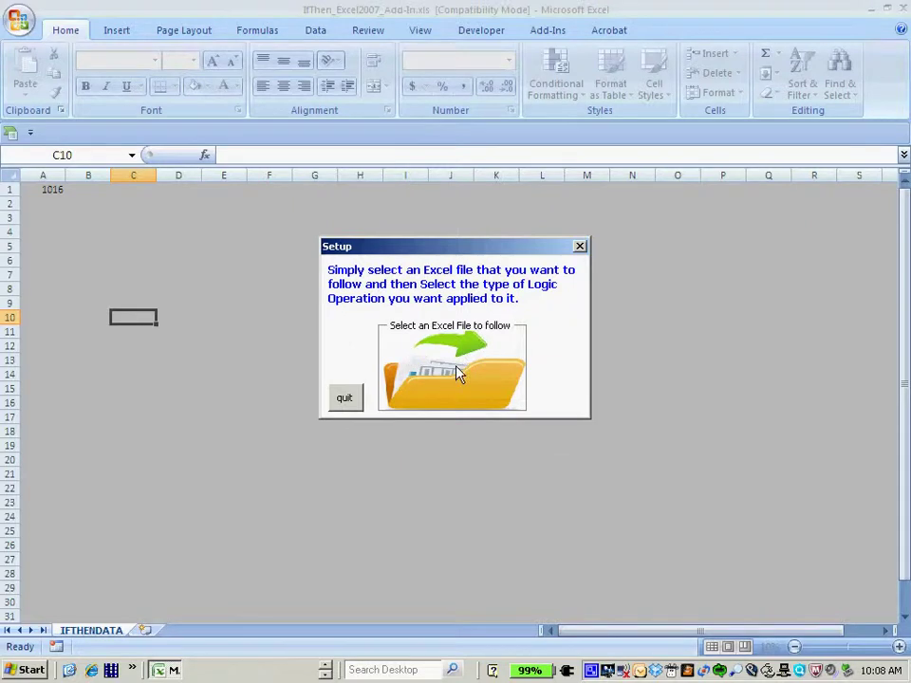
{"action": "left_click", "coordinate": [457, 373]}
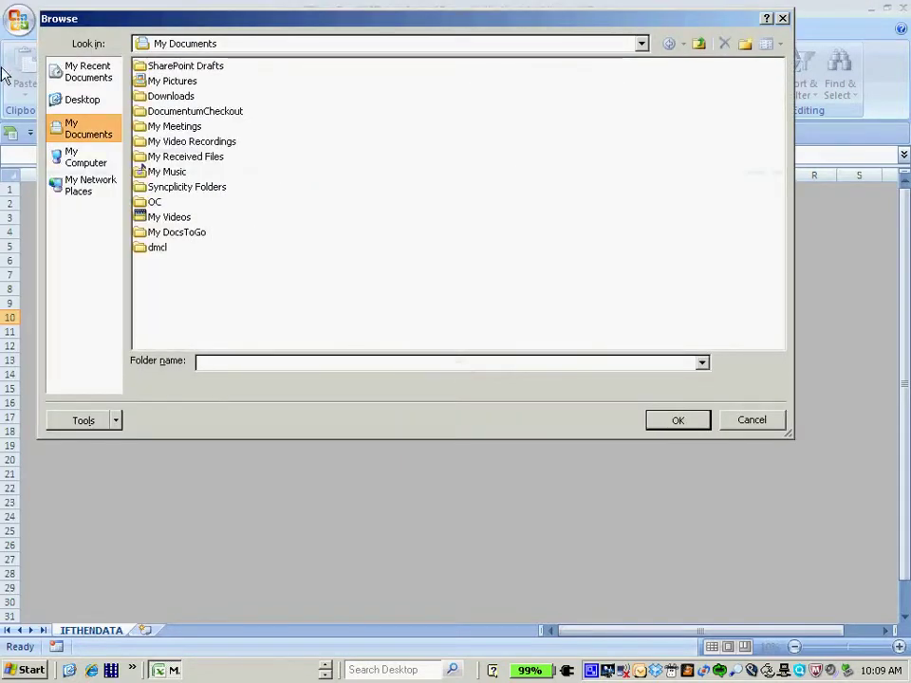
{"action": "left_click", "coordinate": [81, 99]}
{"action": "double_click", "coordinate": [177, 157]}
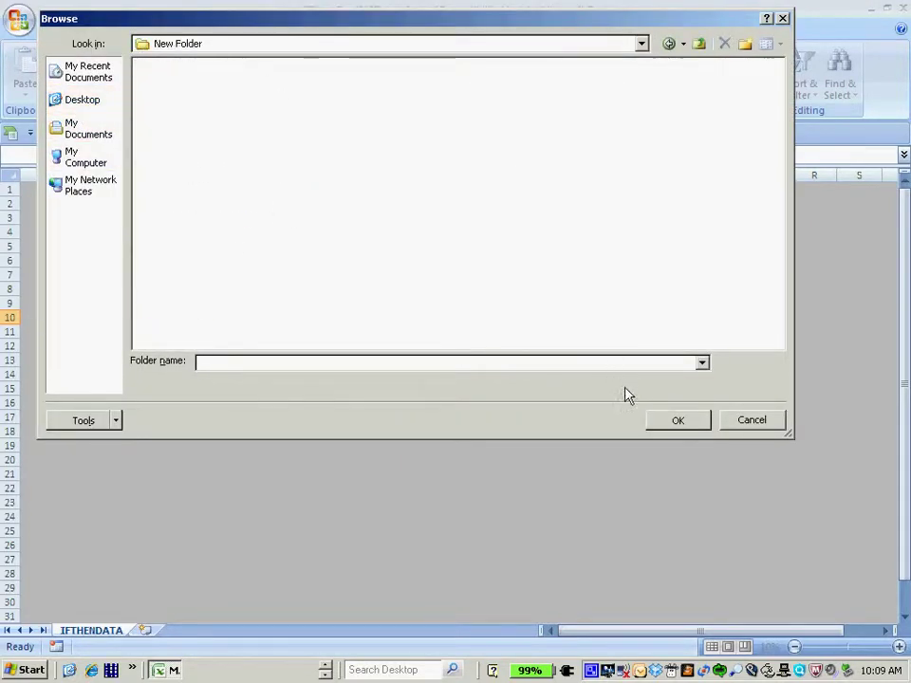
{"action": "left_click", "coordinate": [669, 422]}
{"action": "left_click", "coordinate": [309, 184]}
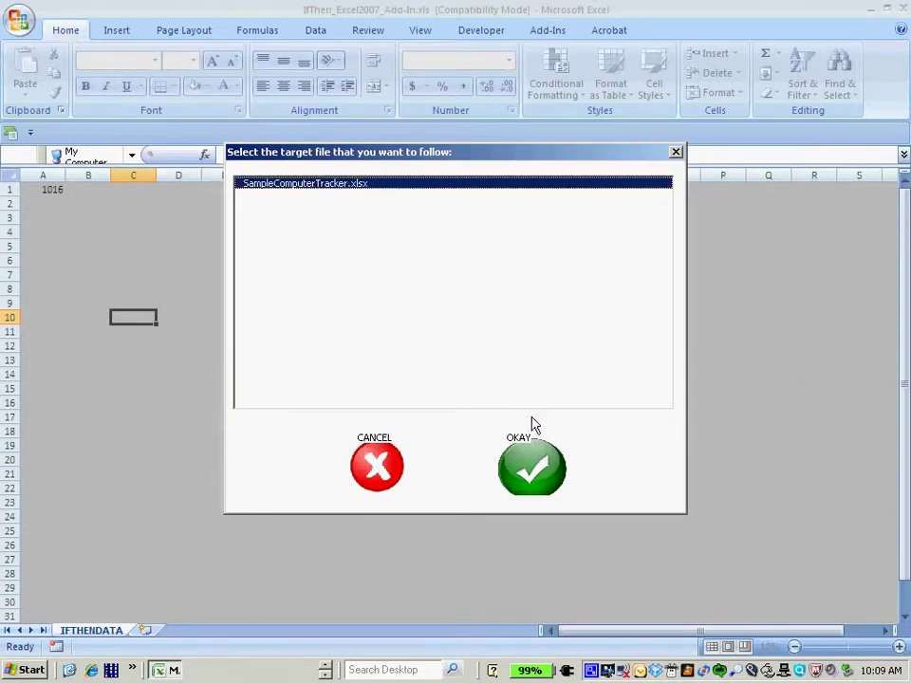
{"action": "left_click", "coordinate": [533, 470]}
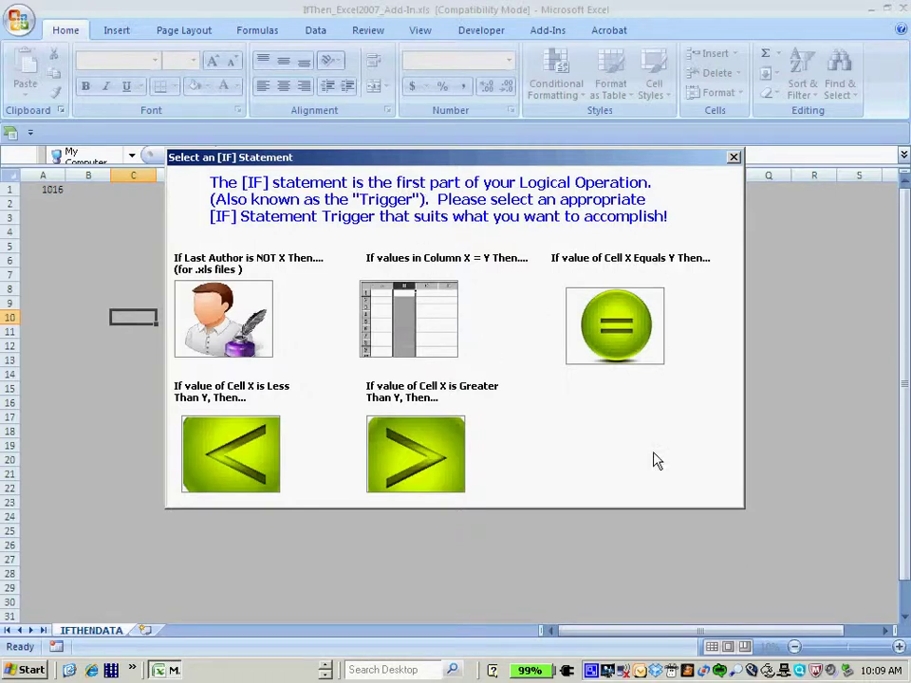
Use the "If value of Cell X Equals Y" trigger with cell address A5 and value 1004.
{"action": "left_click", "coordinate": [636, 353]}
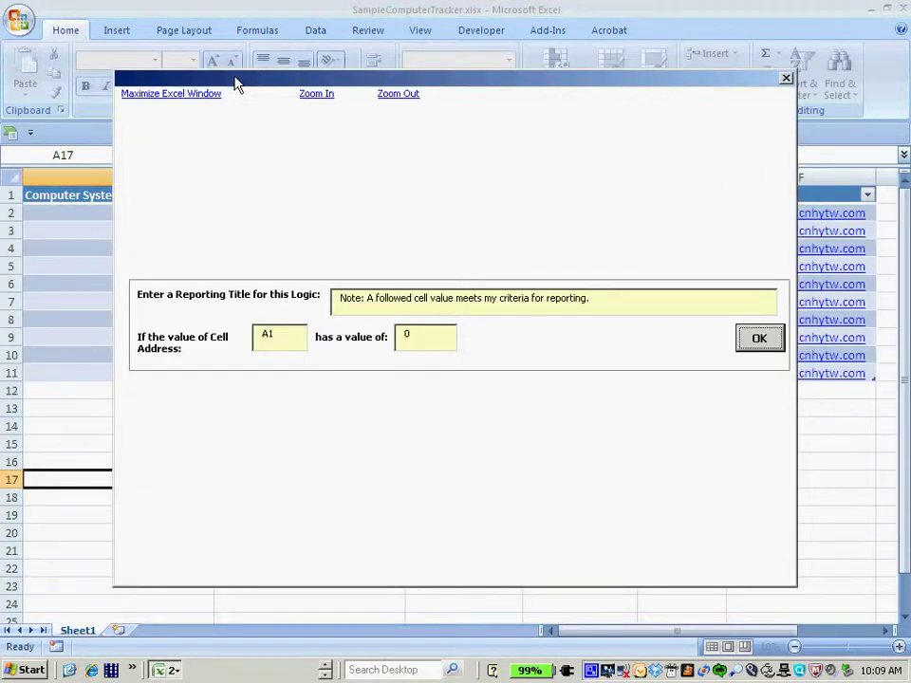
{"action": "left_click_drag", "start_coordinate": [237, 85], "coordinate": [399, 360]}
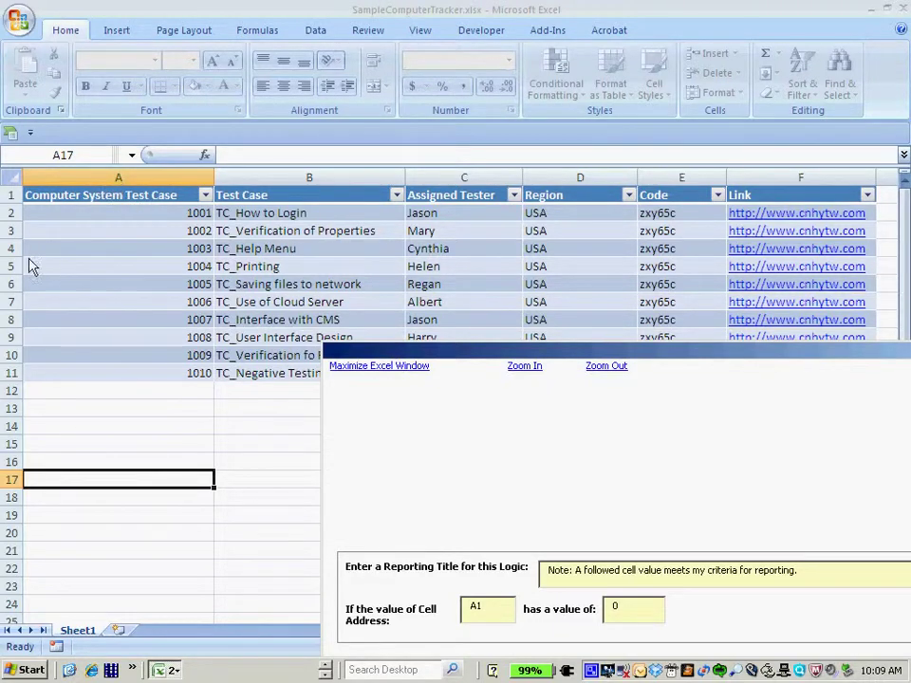
{"action": "left_click_drag", "start_coordinate": [489, 372], "coordinate": [479, 181]}
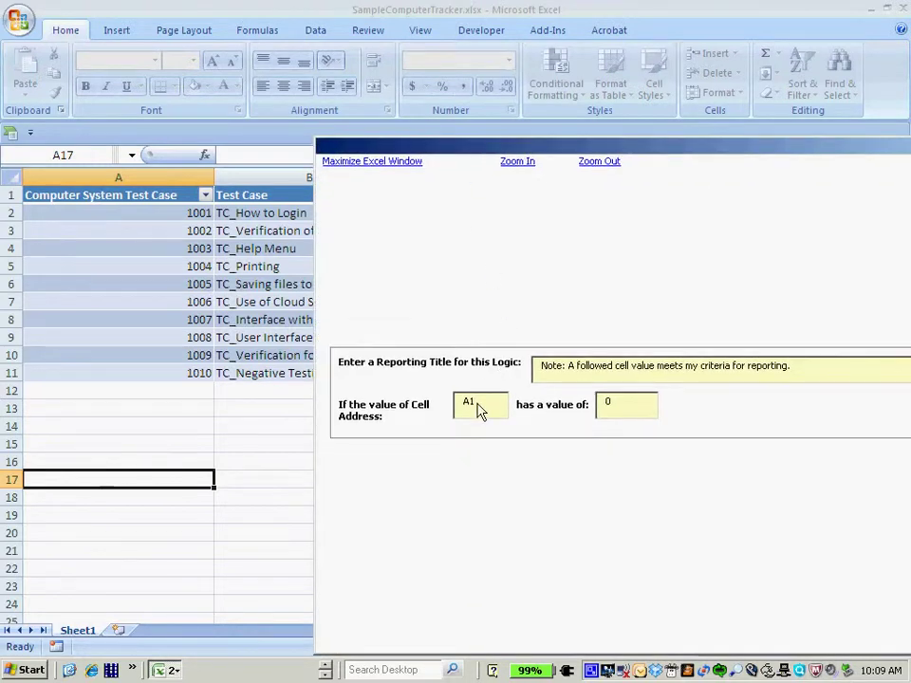
{"action": "left_click_drag", "start_coordinate": [479, 407], "coordinate": [400, 412]}
{"action": "type", "text": "A5"}
{"action": "double_click", "coordinate": [622, 405]}
{"action": "type", "text": "1004"}
{"action": "left_click_drag", "start_coordinate": [538, 152], "coordinate": [470, 301]}
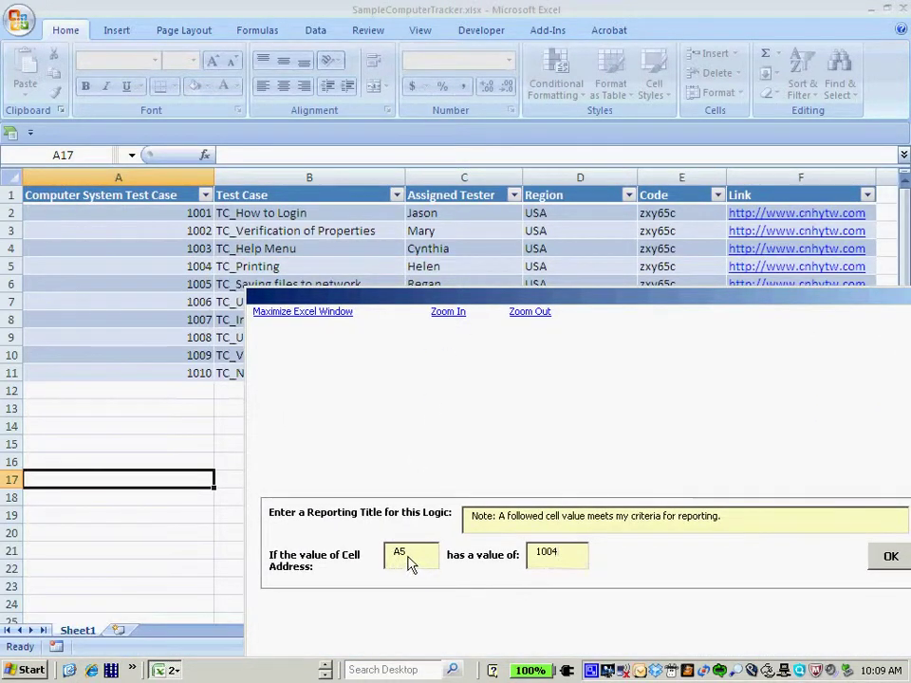
{"action": "left_click", "coordinate": [891, 558]}
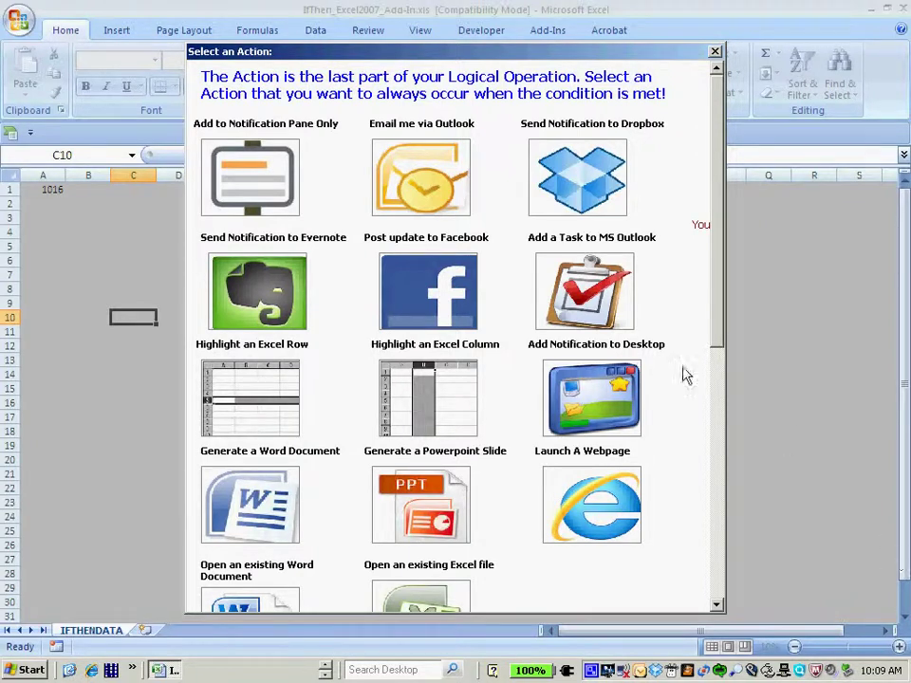
Choose "Post update to Facebook" as the action for the new logical operation.
{"action": "left_click", "coordinate": [422, 292]}
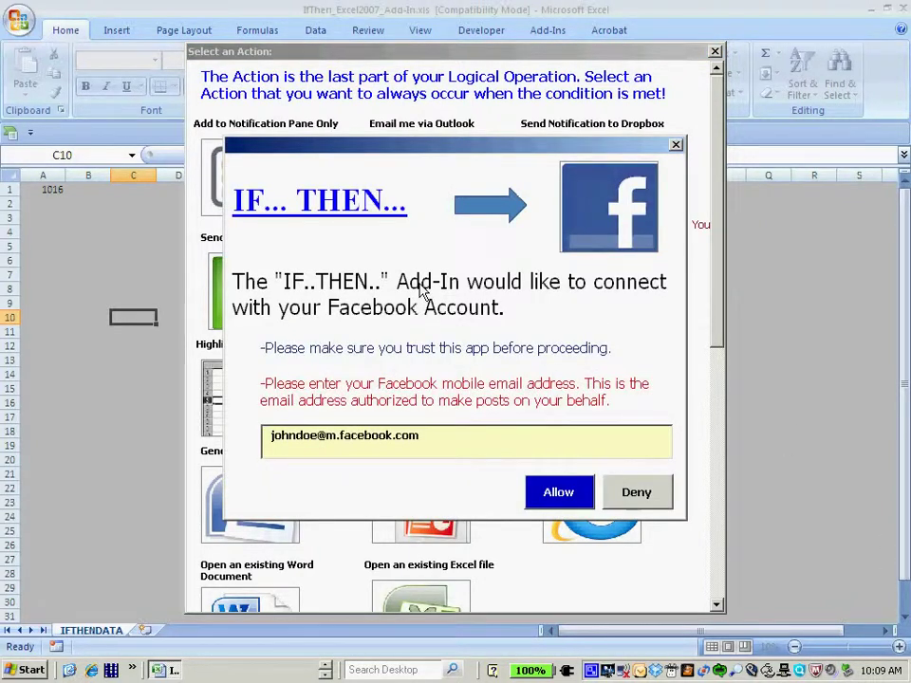